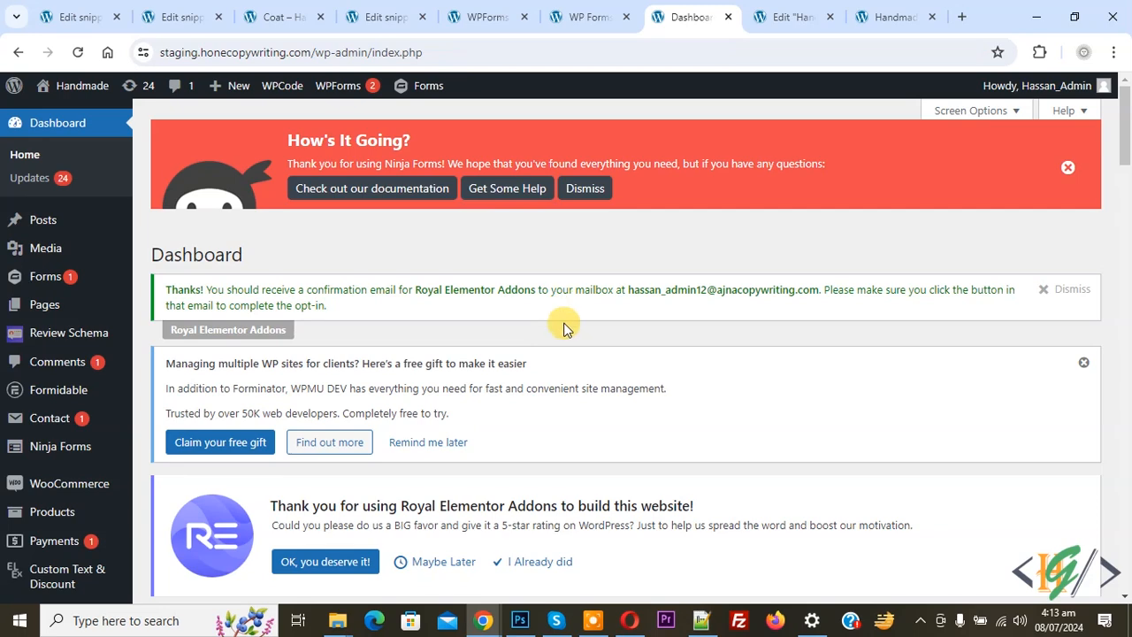
Search the plugin directory for "JetWidgets for Elementor and WooCommerce".
{"action": "scroll", "coordinate": [420, 214], "scroll_direction": "down", "scroll_amount": 5}
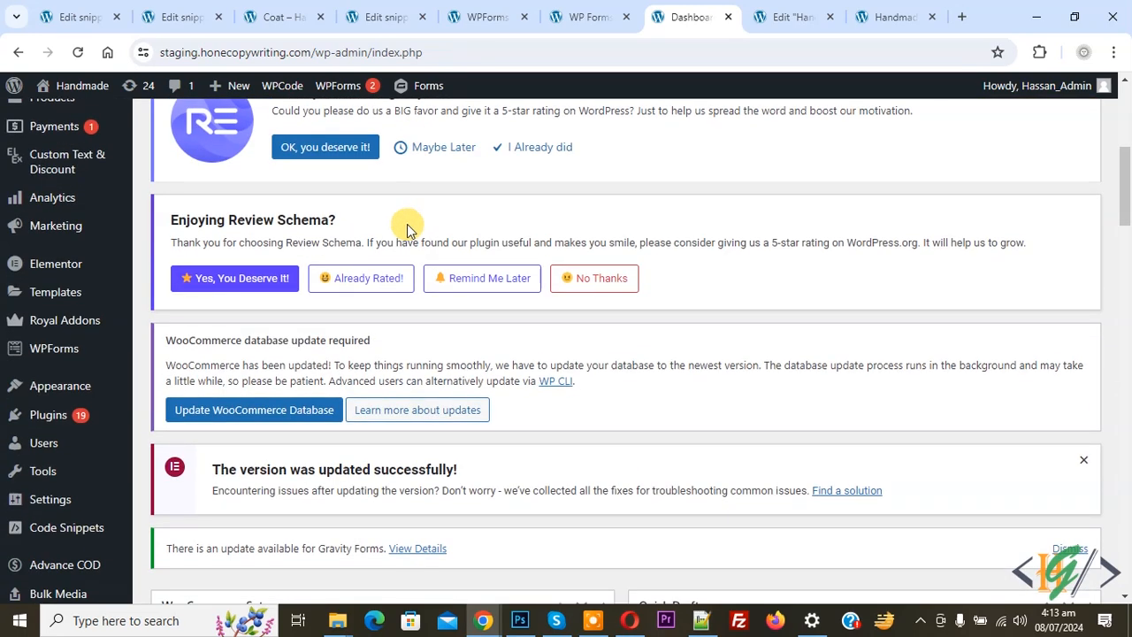
{"action": "mouse_move", "coordinate": [46, 416]}
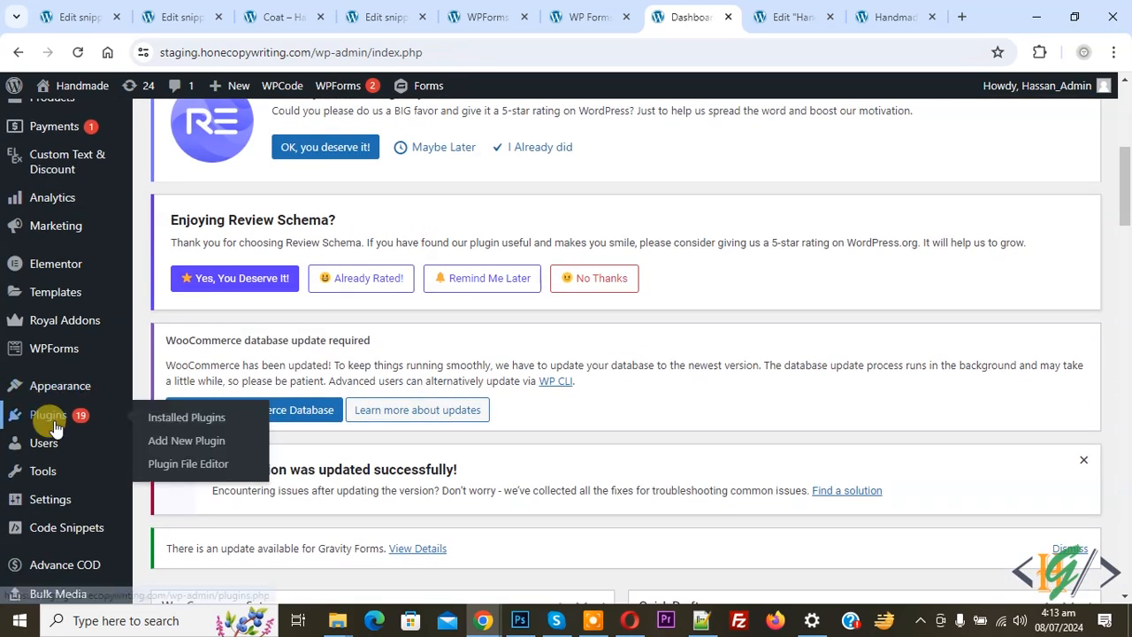
{"action": "left_click", "coordinate": [183, 438]}
{"action": "scroll", "coordinate": [549, 228], "scroll_direction": "down", "scroll_amount": 10}
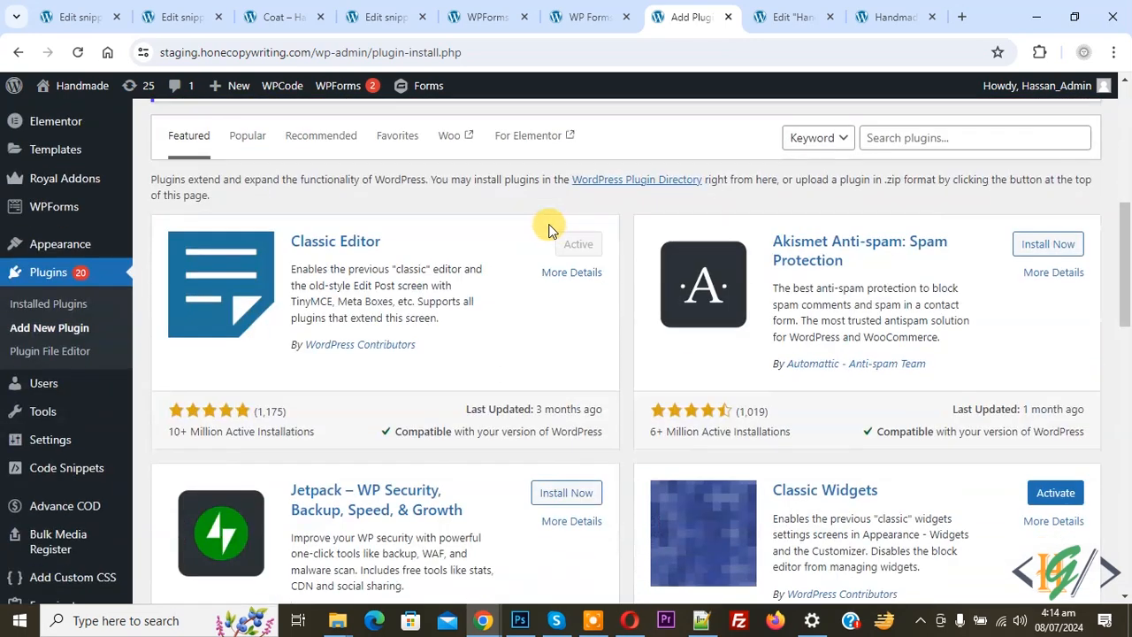
{"action": "left_click", "coordinate": [943, 137]}
{"action": "type", "text": "JetWidgets for Elementor and WooCommerce"}
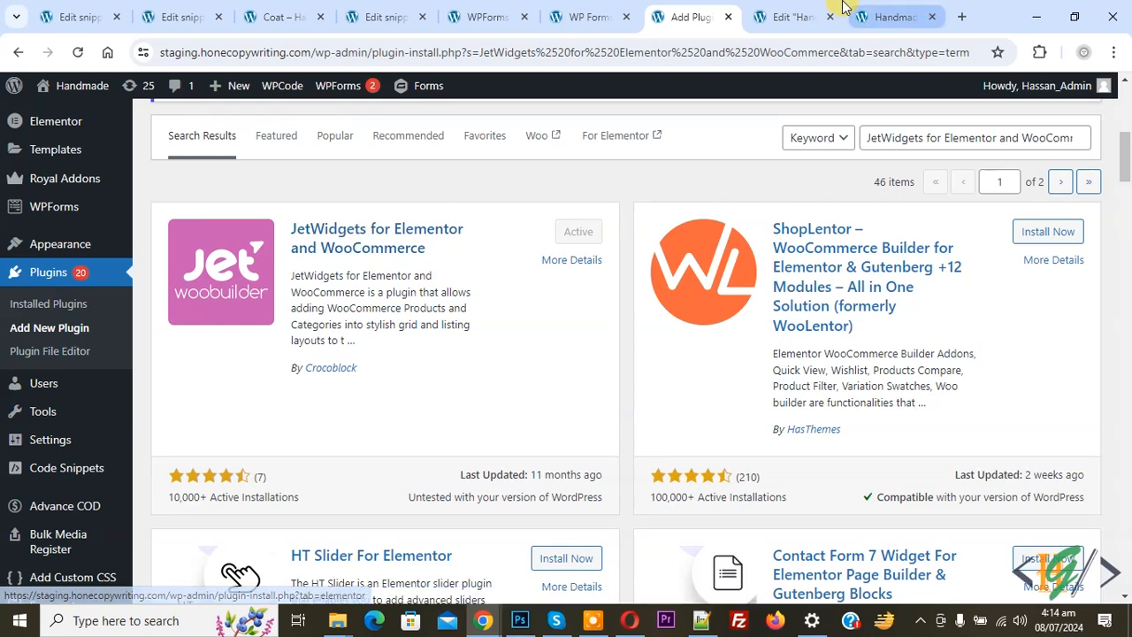
In the page's Elementor editor, add the Woo Categories Grid widget above the cart table and set its category preset to Preset 4.
{"action": "left_click", "coordinate": [791, 17]}
{"action": "left_click", "coordinate": [78, 52]}
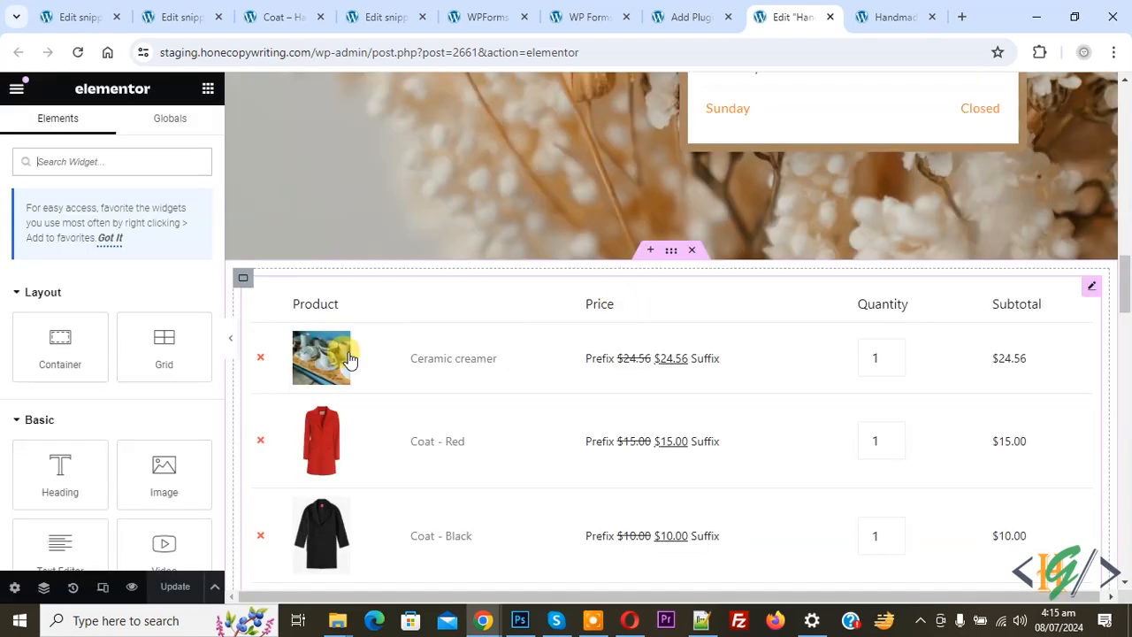
{"action": "left_click", "coordinate": [85, 163]}
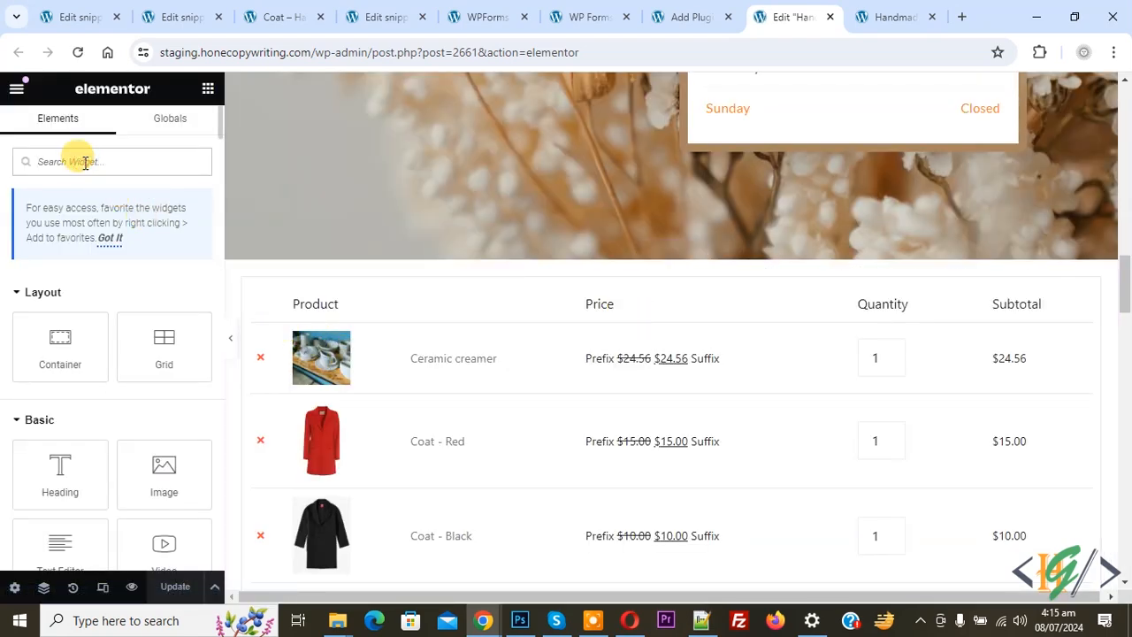
{"action": "type", "text": "categories grid"}
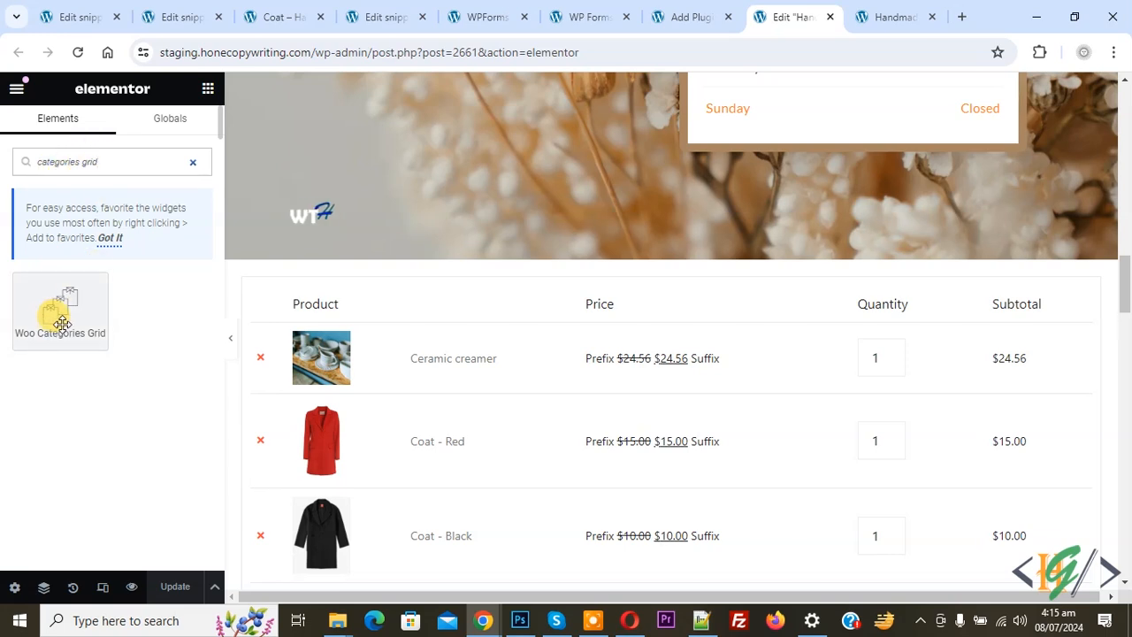
{"action": "left_click_drag", "start_coordinate": [55, 327], "coordinate": [581, 298]}
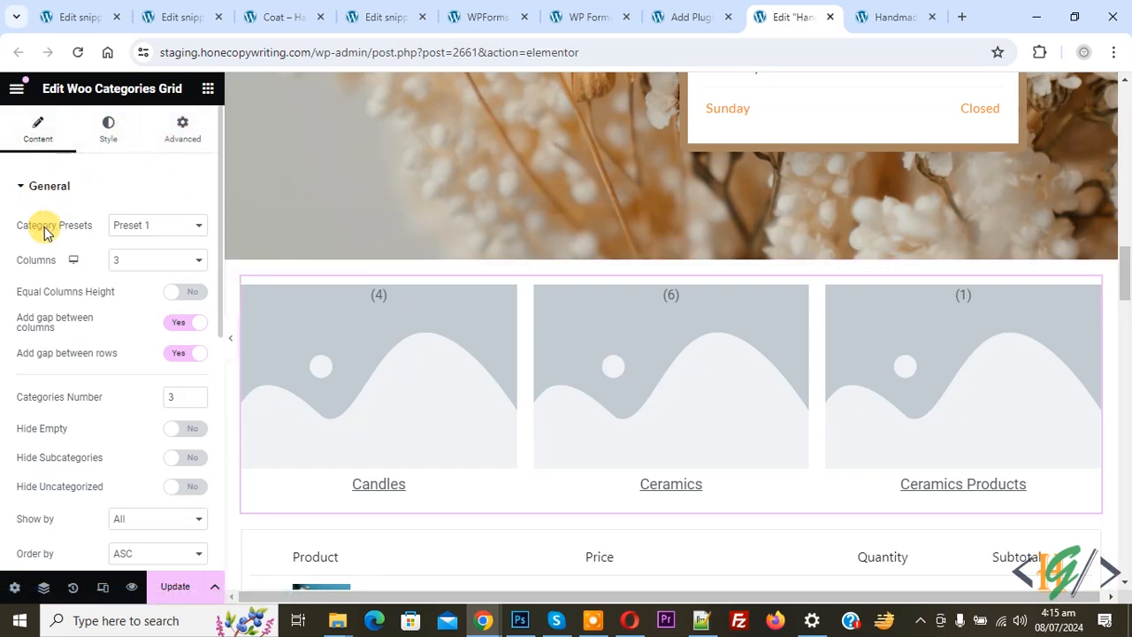
{"action": "left_click", "coordinate": [131, 225]}
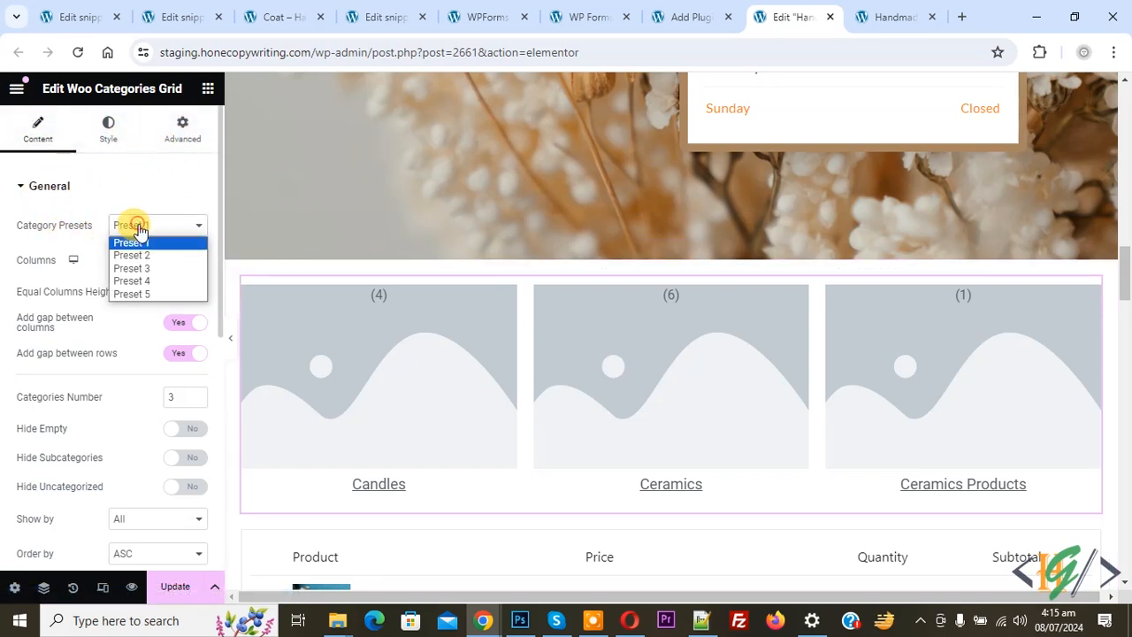
{"action": "left_click", "coordinate": [145, 284]}
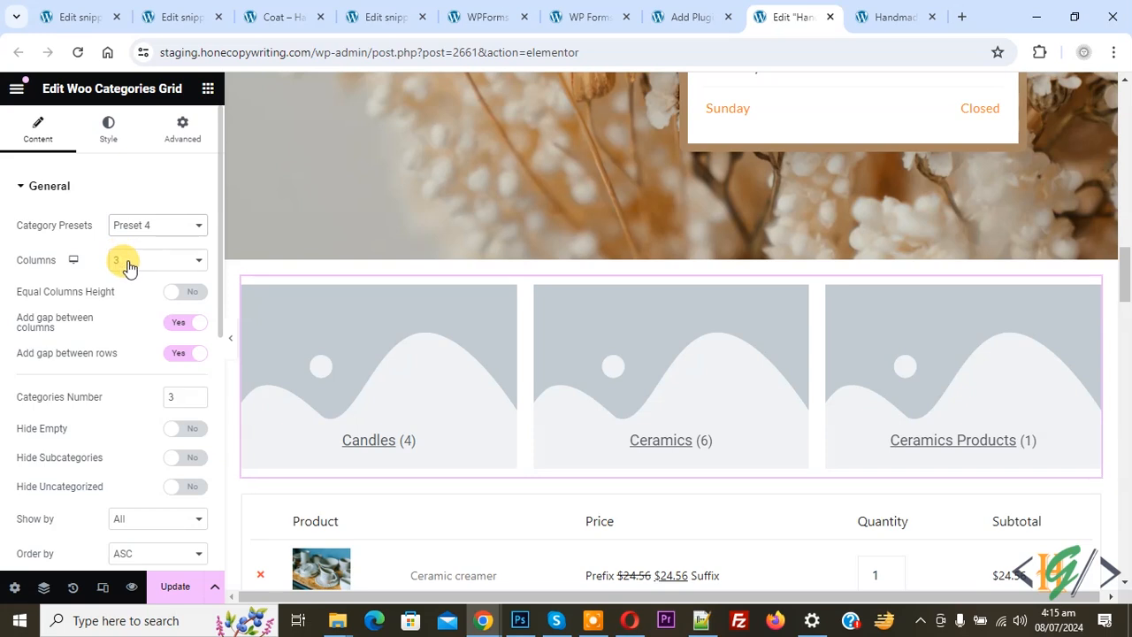
Try a four-column layout for the categories grid, and set it back to 3 columns.
{"action": "left_click", "coordinate": [128, 263]}
{"action": "left_click", "coordinate": [133, 313]}
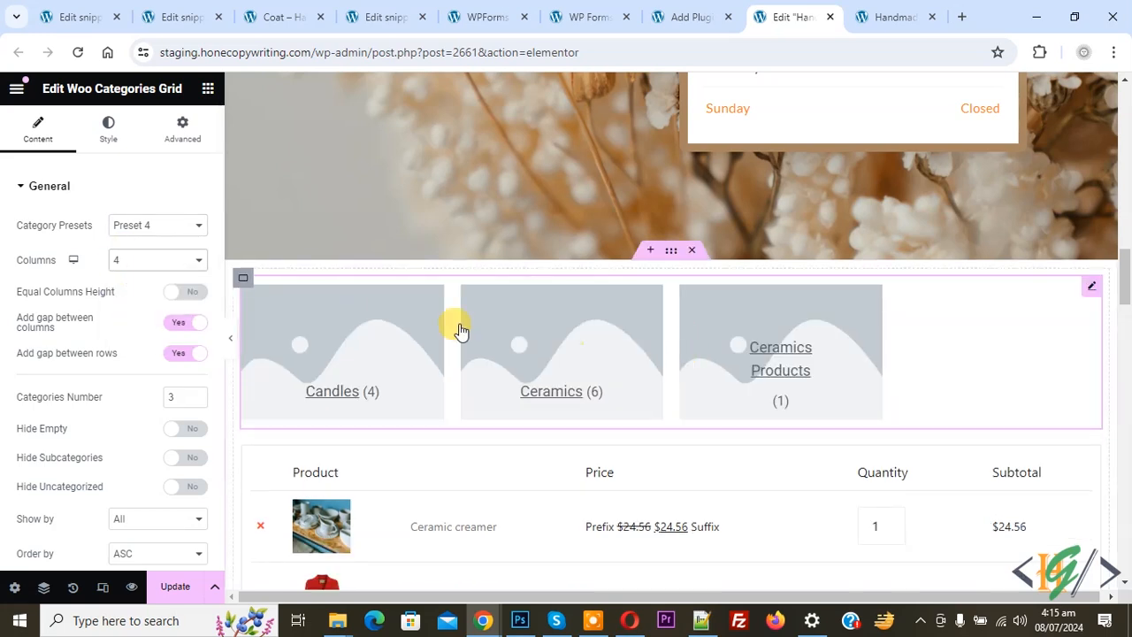
{"action": "left_click", "coordinate": [147, 263]}
{"action": "left_click", "coordinate": [154, 303]}
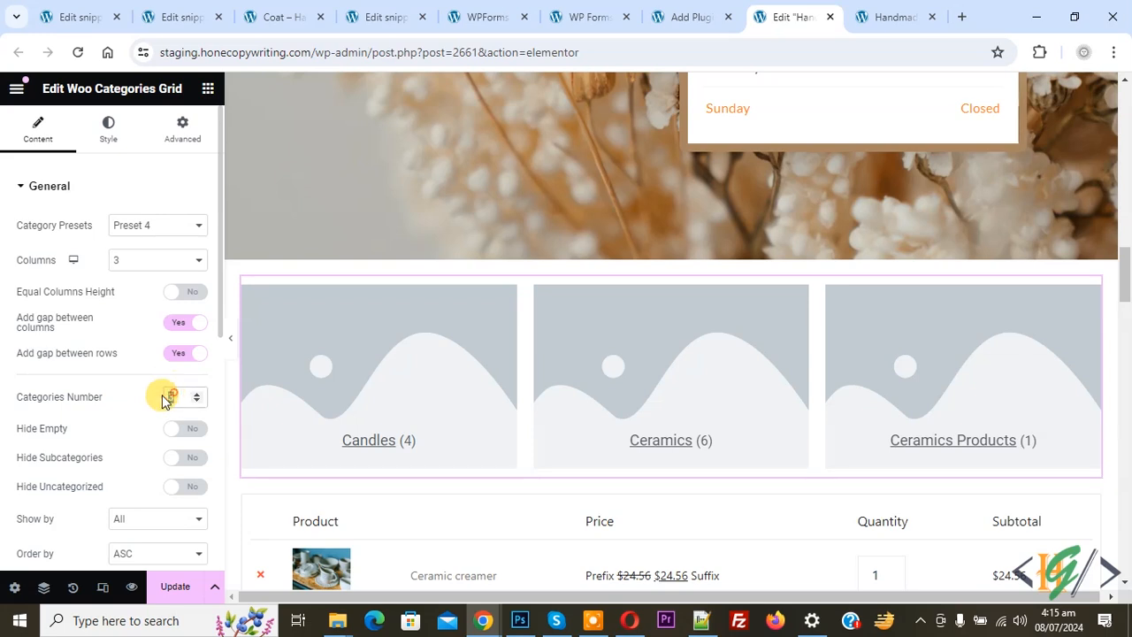
Try showing 6 and 2 categories in the grid, and set the number of categories back to 3.
{"action": "type", "text": "6"}
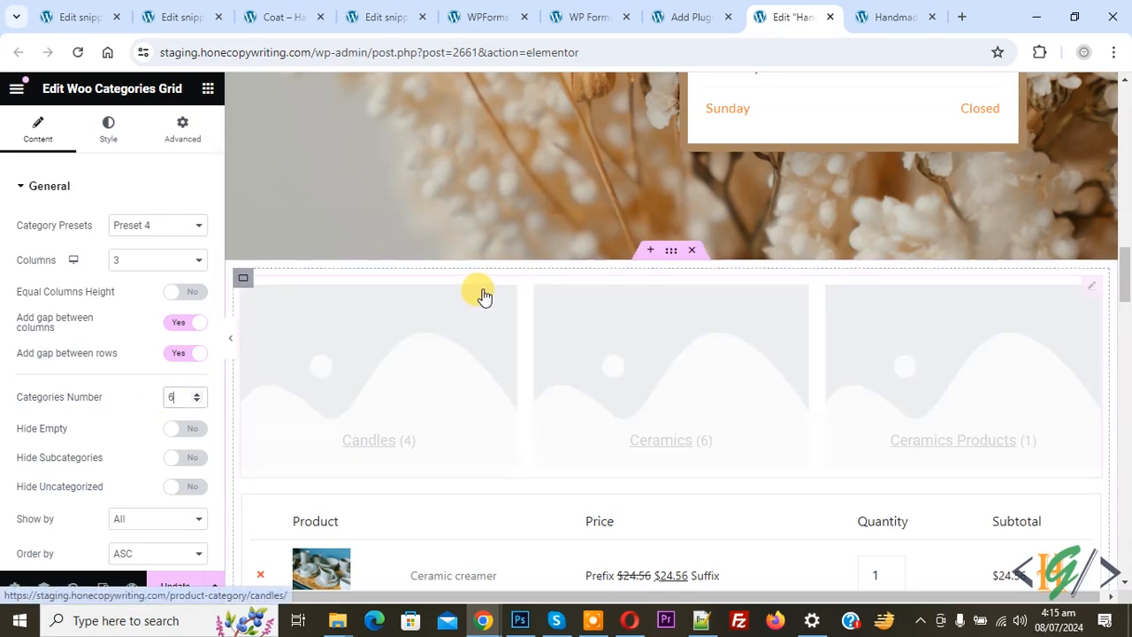
{"action": "scroll", "coordinate": [581, 391], "scroll_direction": "down", "scroll_amount": 1}
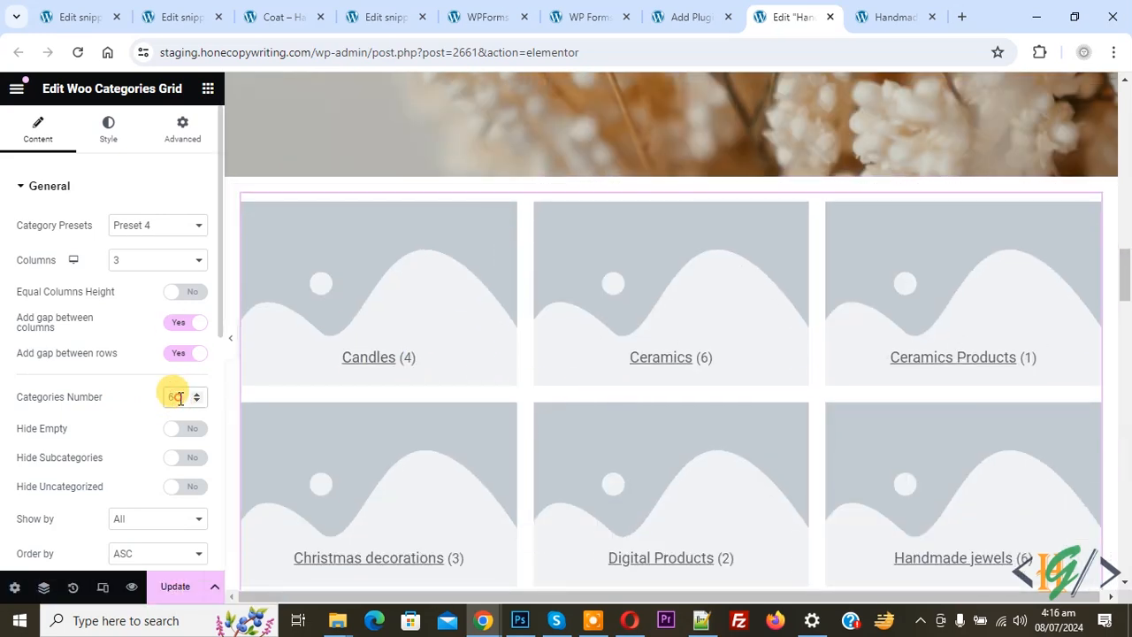
{"action": "type", "text": "2"}
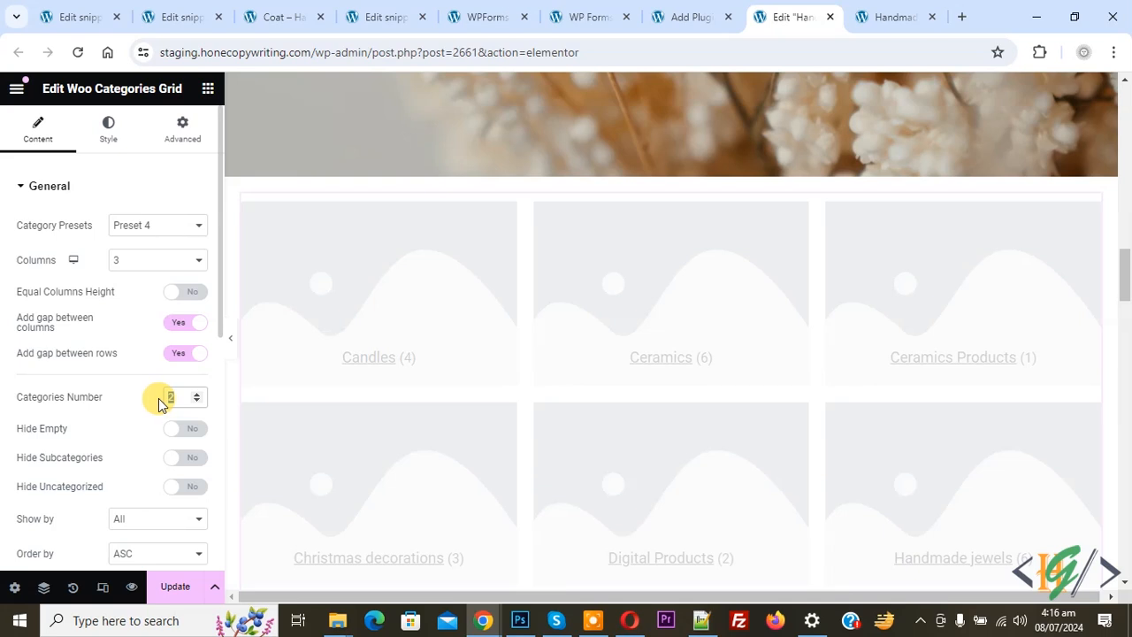
{"action": "type", "text": "3"}
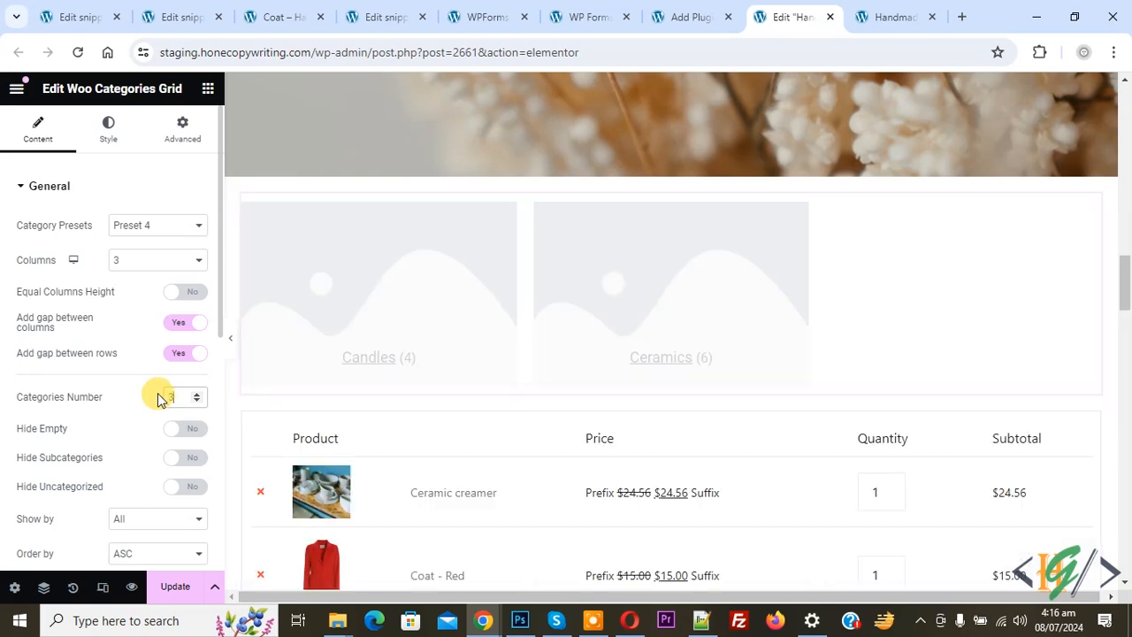
Review the grid's remaining general settings for hiding, ordering and sorting categories, image size, title and product count.
{"action": "scroll", "coordinate": [133, 363], "scroll_direction": "down", "scroll_amount": 1}
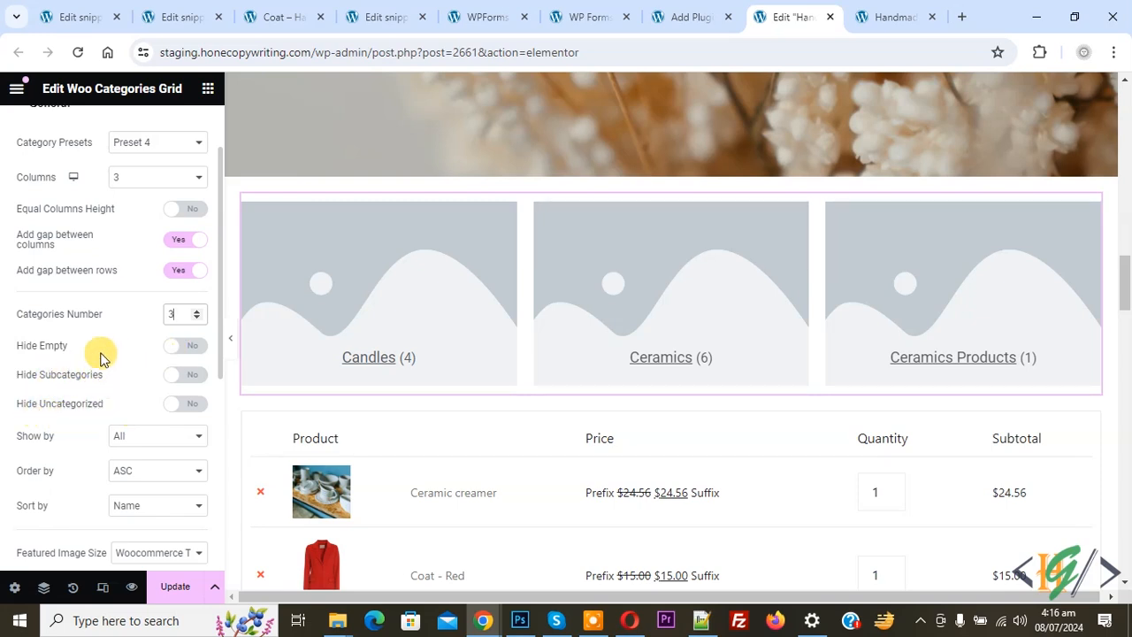
{"action": "scroll", "coordinate": [100, 358], "scroll_direction": "down", "scroll_amount": 1}
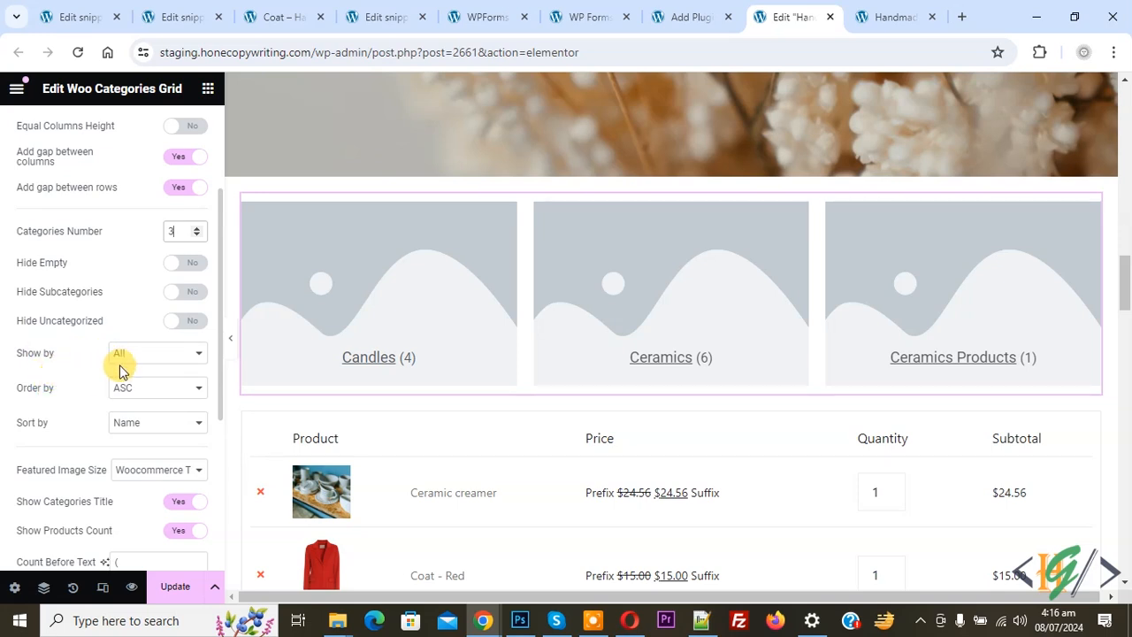
{"action": "left_click", "coordinate": [122, 422]}
{"action": "left_click", "coordinate": [92, 412]}
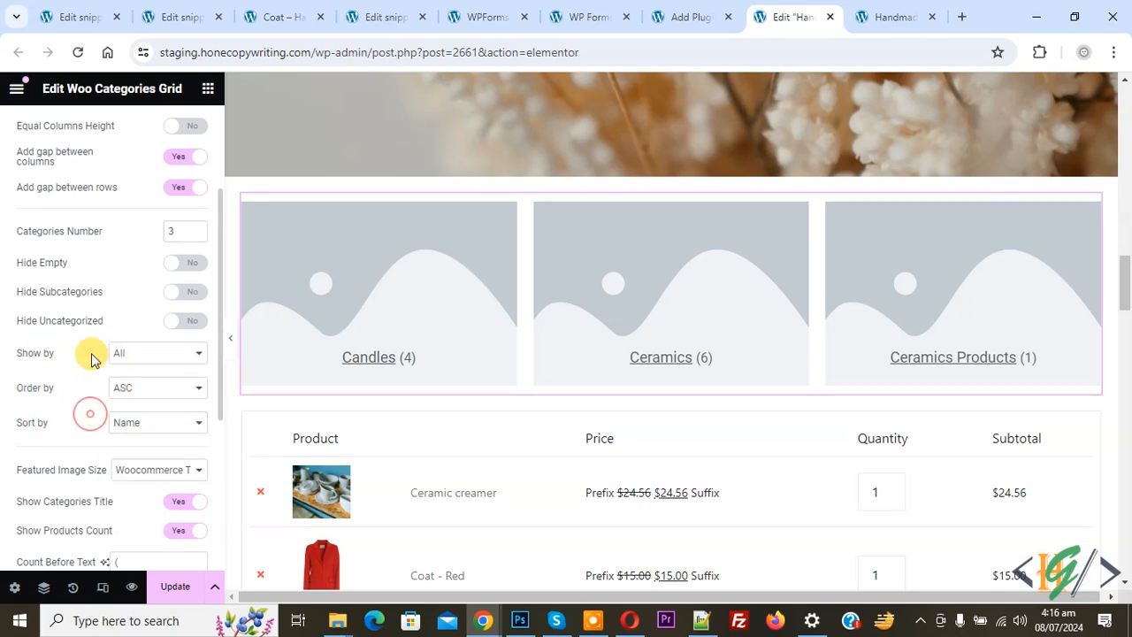
{"action": "scroll", "coordinate": [91, 372], "scroll_direction": "down", "scroll_amount": 2}
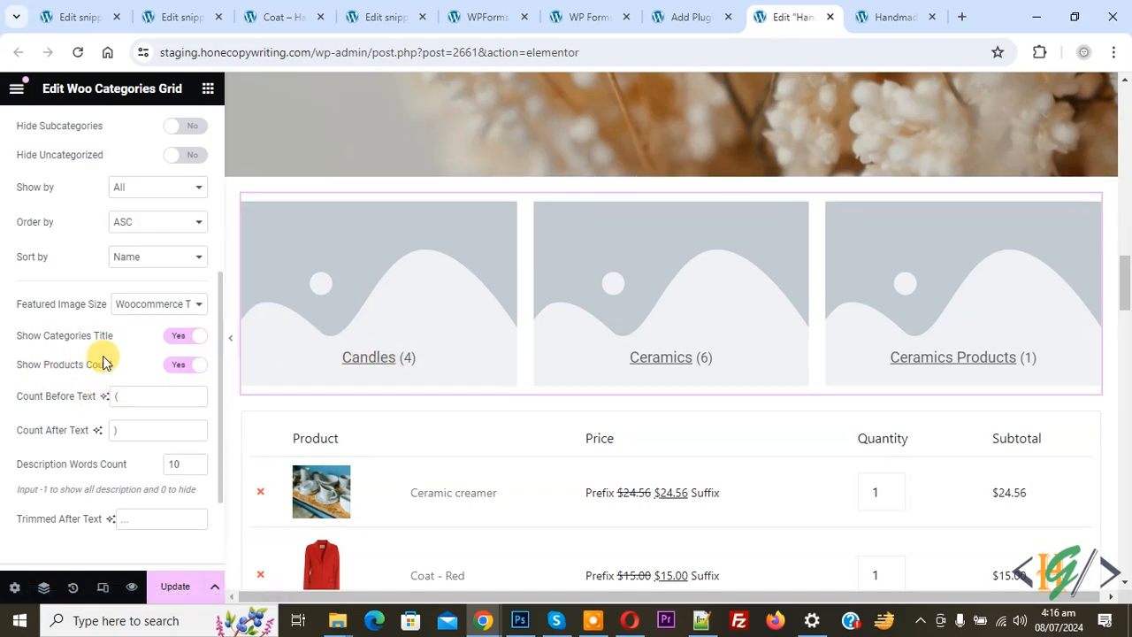
{"action": "scroll", "coordinate": [146, 349], "scroll_direction": "down", "scroll_amount": 1}
{"action": "scroll", "coordinate": [146, 349], "scroll_direction": "down", "scroll_amount": 1}
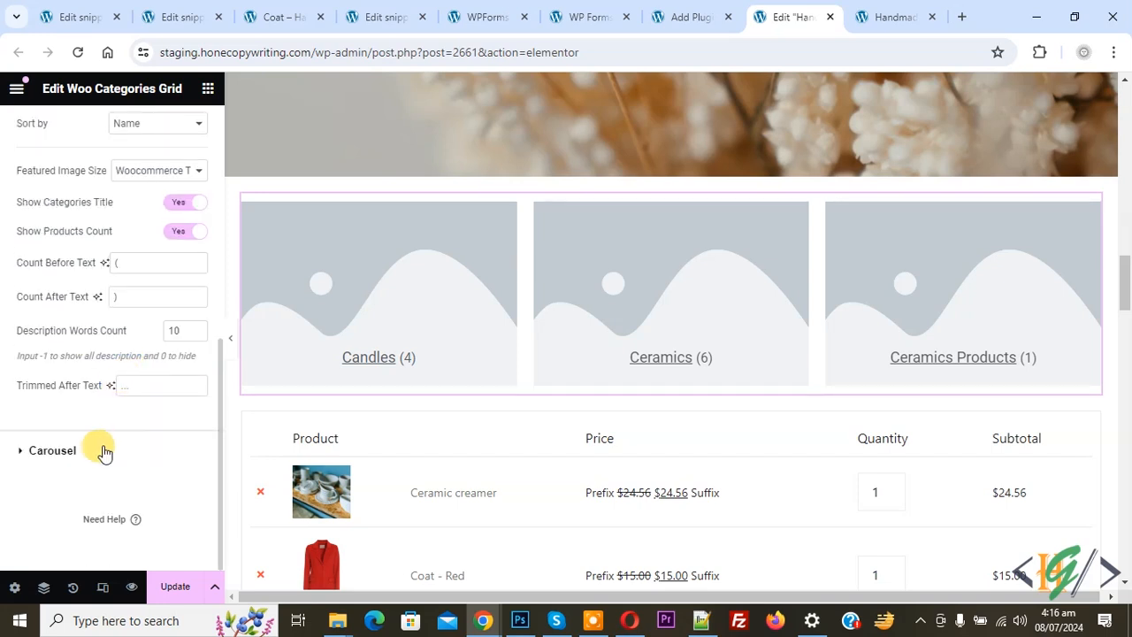
Enable the carousel for the categories grid and set the number of categories to 6.
{"action": "left_click", "coordinate": [95, 455]}
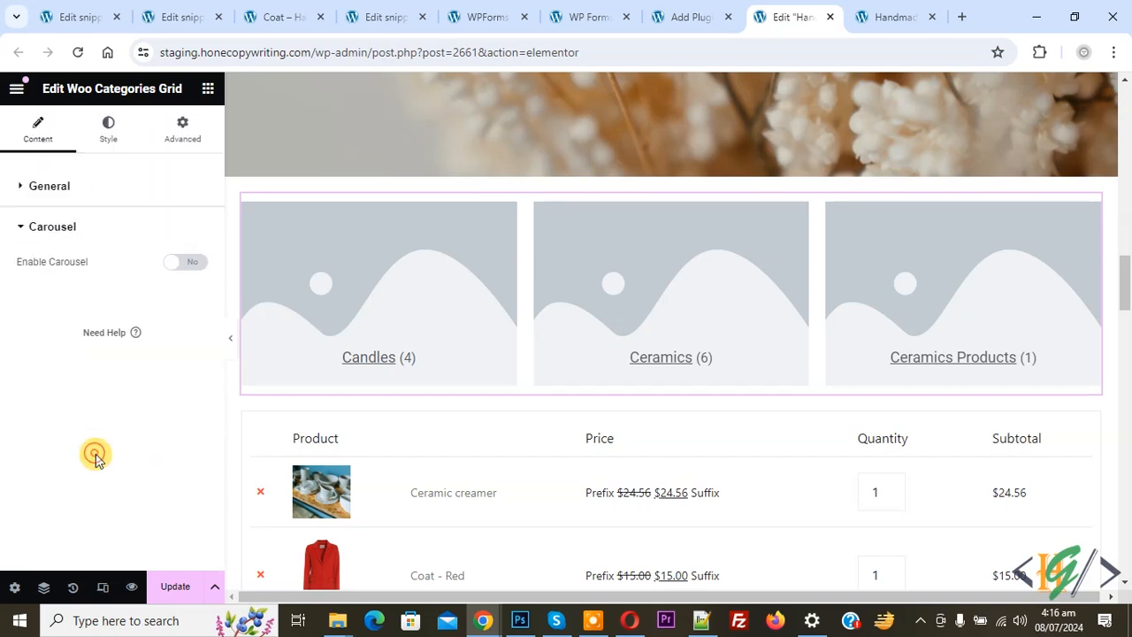
{"action": "left_click", "coordinate": [185, 266]}
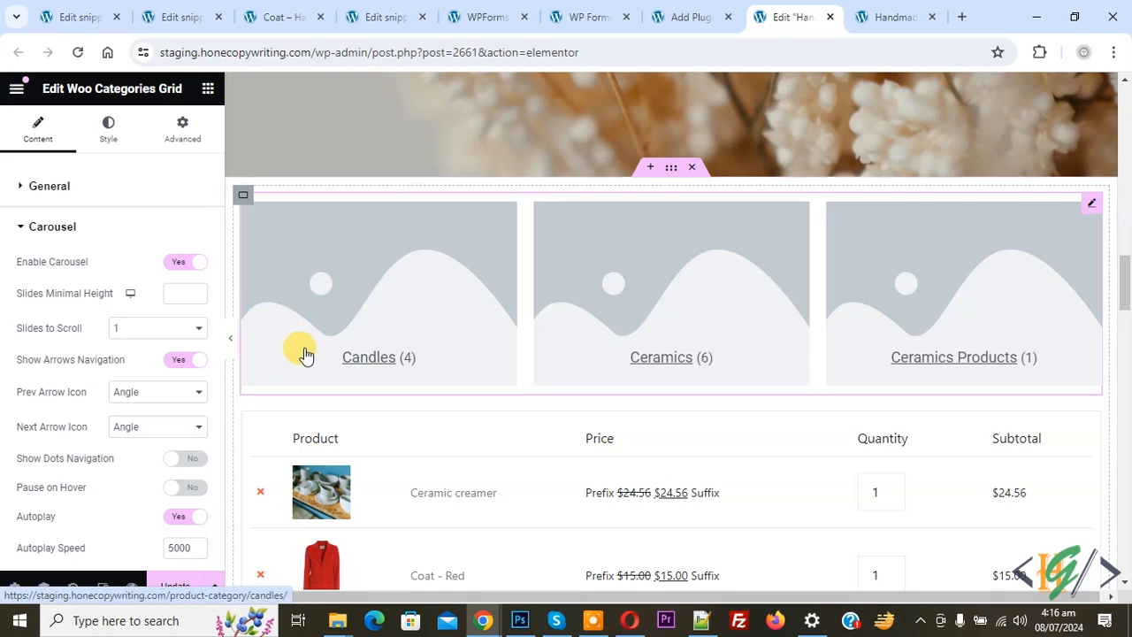
{"action": "left_click", "coordinate": [76, 192]}
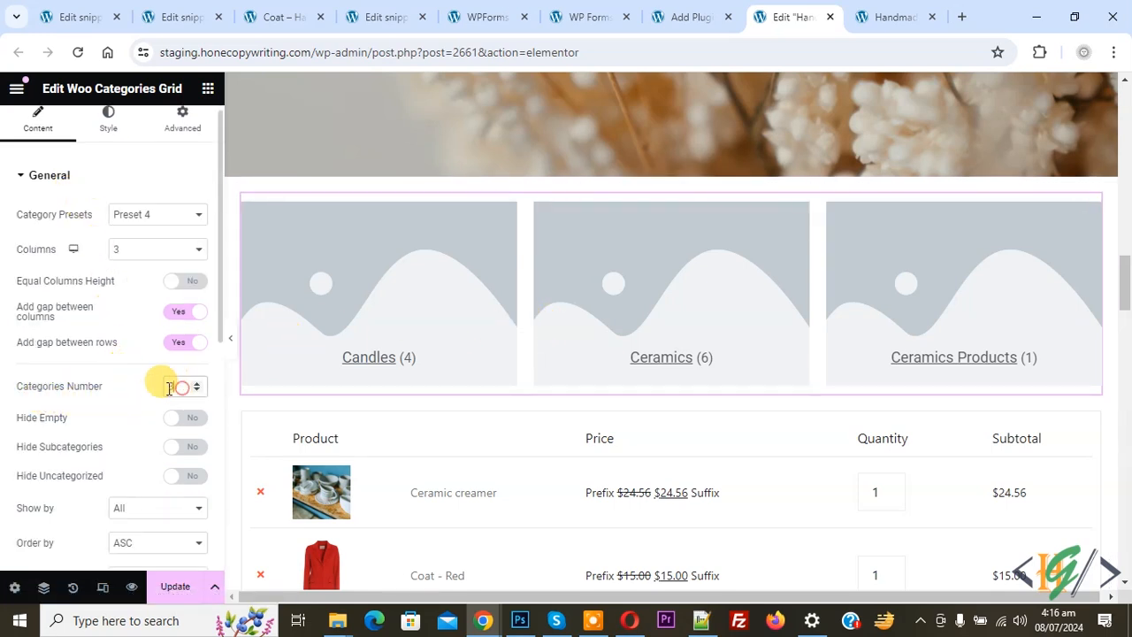
{"action": "type", "text": "6"}
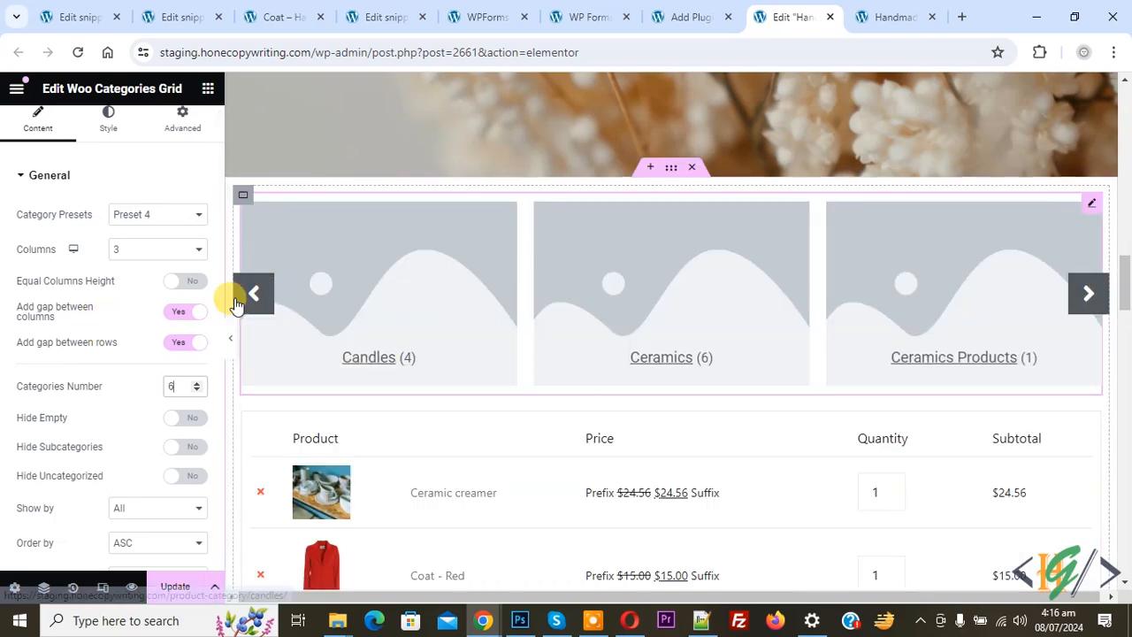
Review the carousel settings, including the icon choices for the previous and next arrows.
{"action": "scroll", "coordinate": [85, 300], "scroll_direction": "down", "scroll_amount": 5}
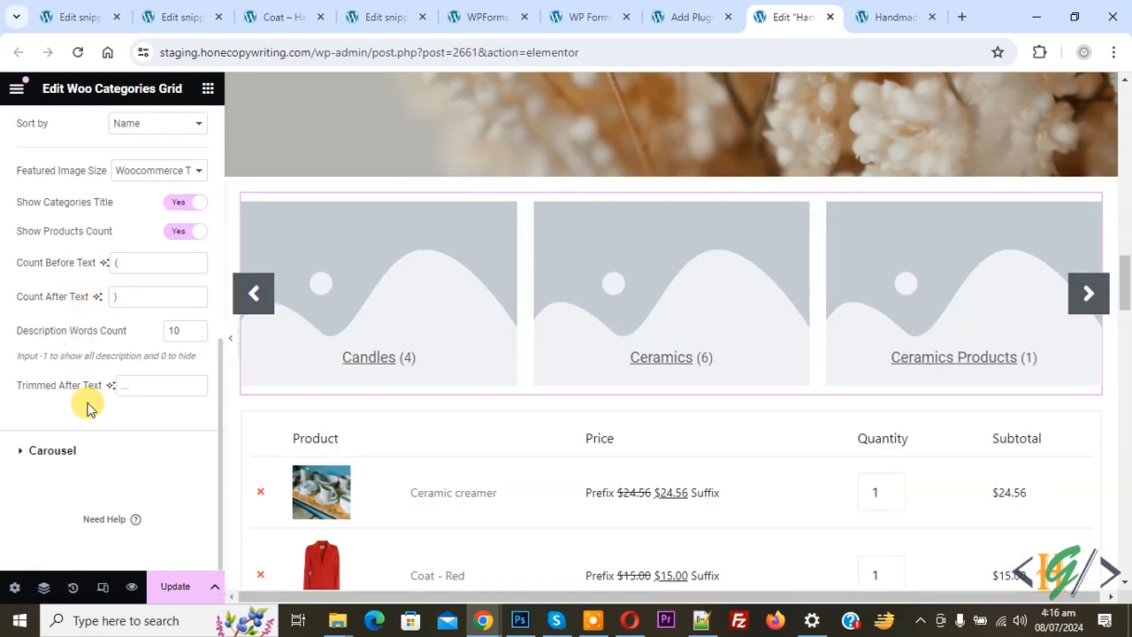
{"action": "left_click", "coordinate": [89, 453]}
{"action": "scroll", "coordinate": [84, 371], "scroll_direction": "down", "scroll_amount": 3}
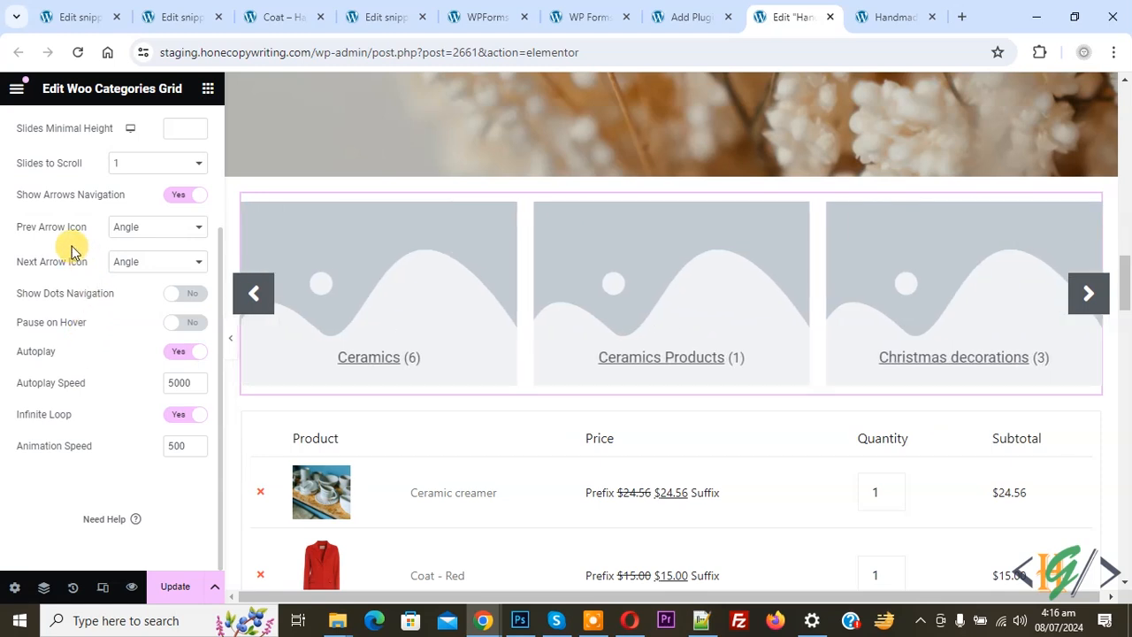
{"action": "left_click", "coordinate": [124, 226]}
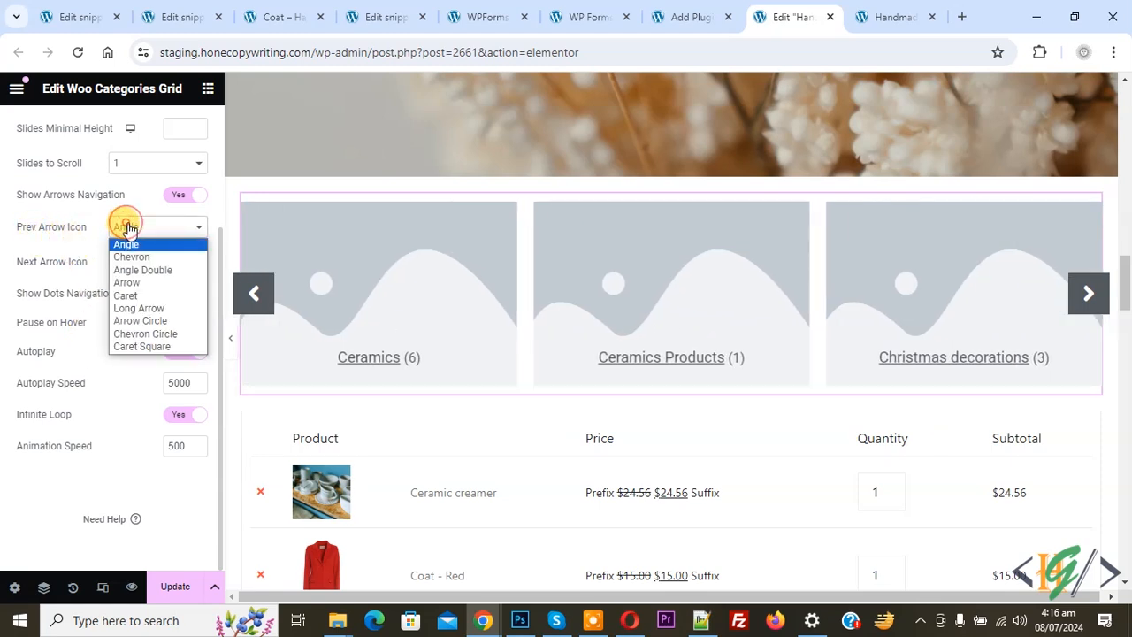
{"action": "left_click", "coordinate": [27, 264]}
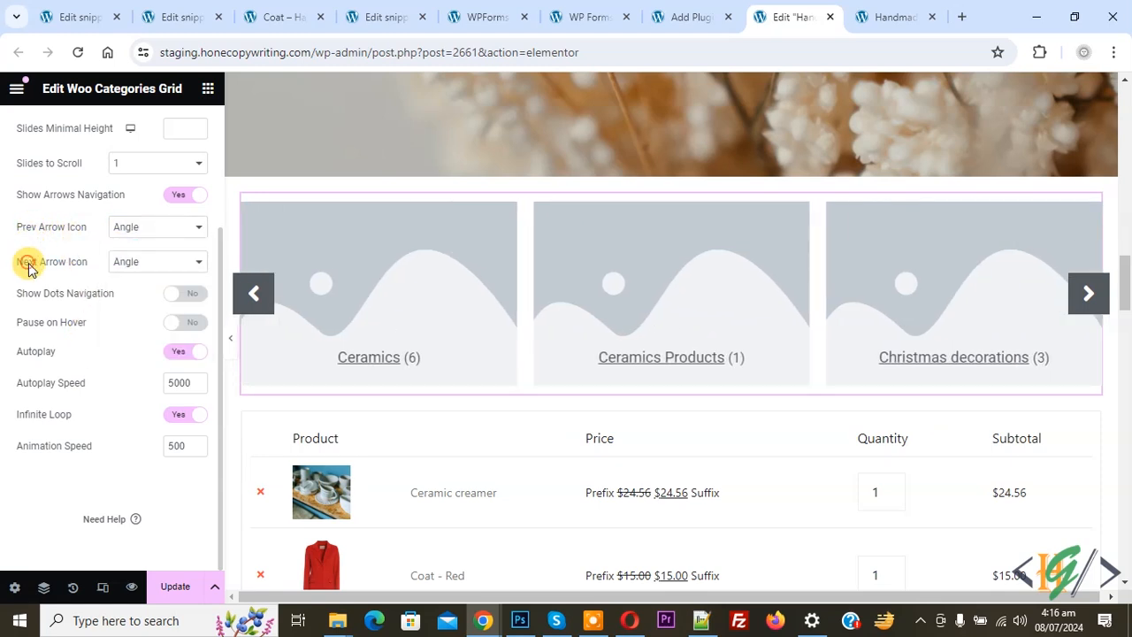
{"action": "left_click", "coordinate": [124, 262]}
{"action": "left_click", "coordinate": [3, 255]}
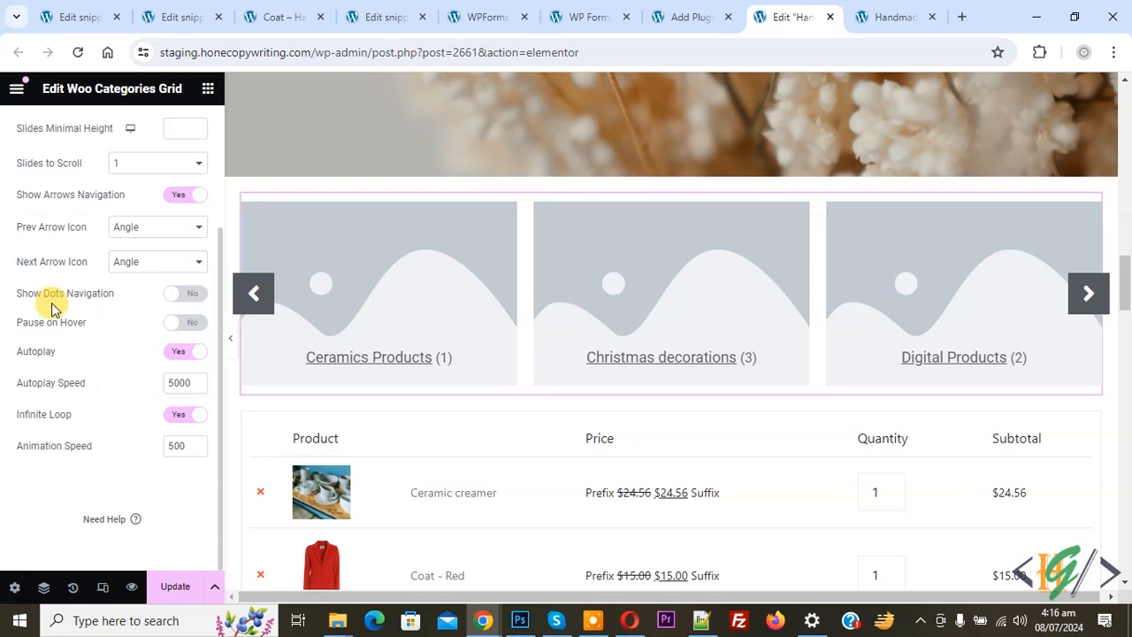
Try the carousel's dots navigation, switch it off again, and enable Pause on Hover.
{"action": "left_click", "coordinate": [181, 295]}
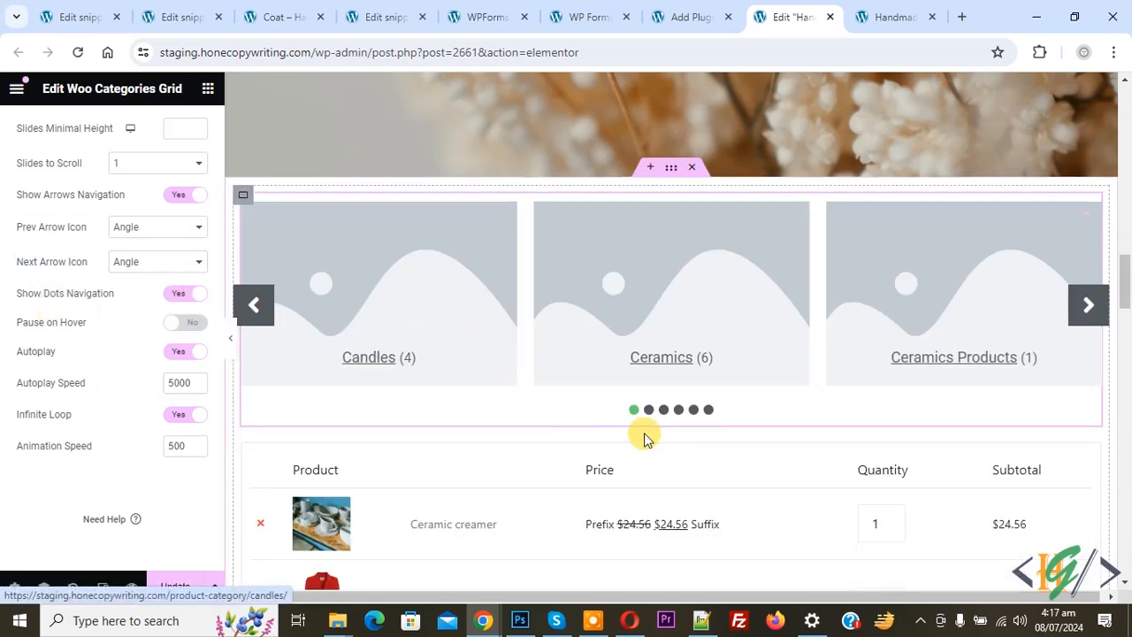
{"action": "left_click", "coordinate": [181, 293]}
{"action": "left_click", "coordinate": [183, 323]}
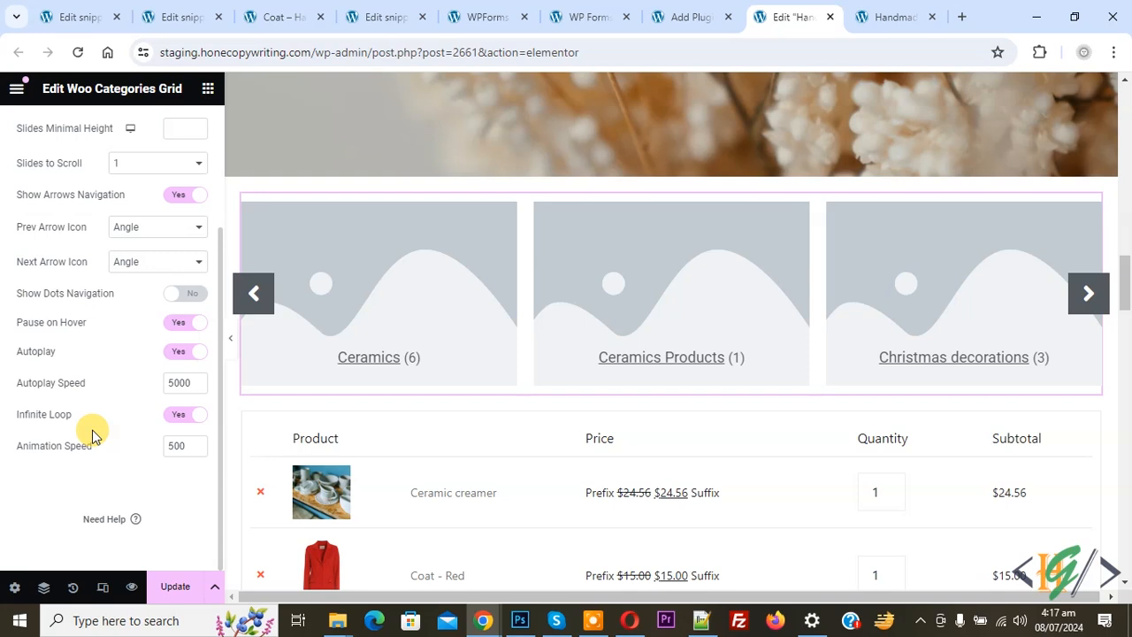
Review the grid's style settings for column padding, category item, category item hover and product count.
{"action": "scroll", "coordinate": [93, 433], "scroll_direction": "up", "scroll_amount": 5}
{"action": "left_click", "coordinate": [108, 137]}
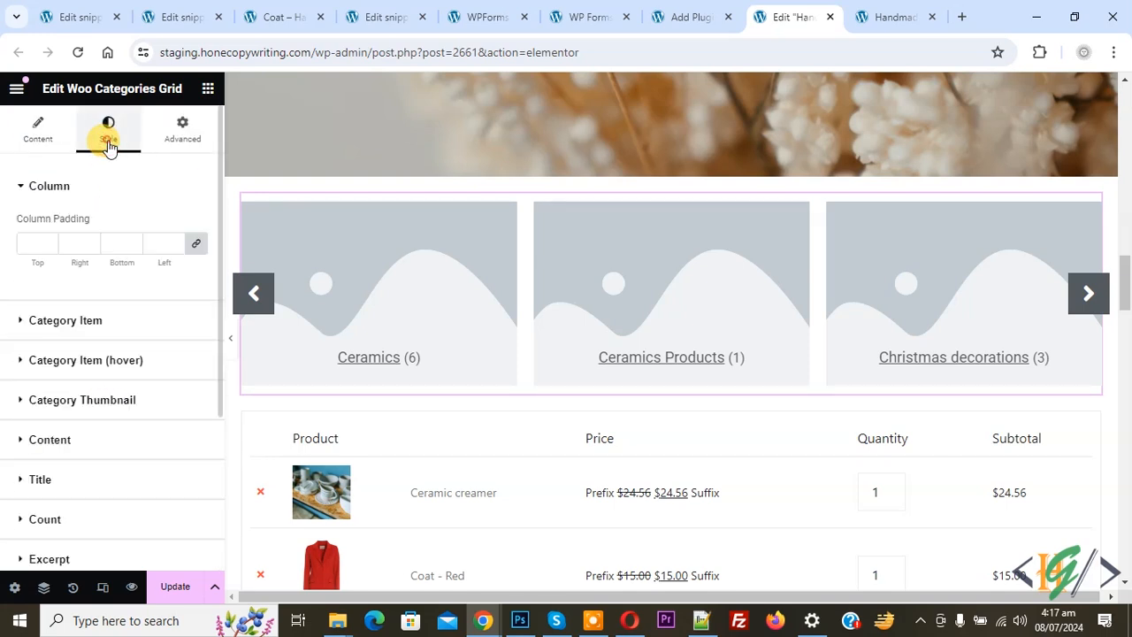
{"action": "left_click", "coordinate": [72, 321]}
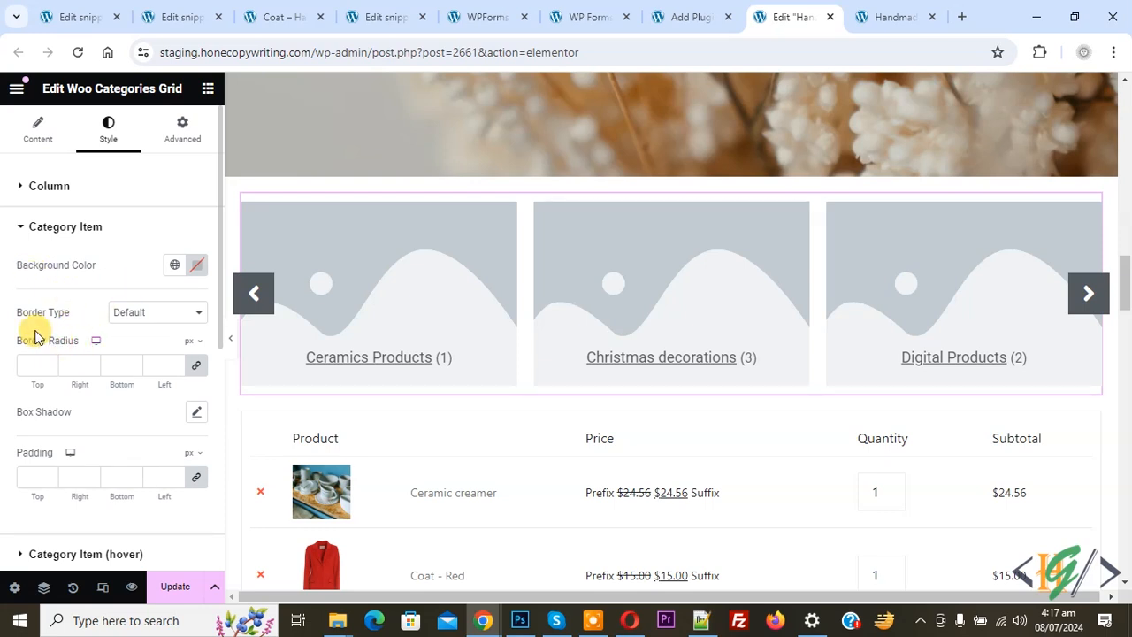
{"action": "scroll", "coordinate": [64, 354], "scroll_direction": "down", "scroll_amount": 1}
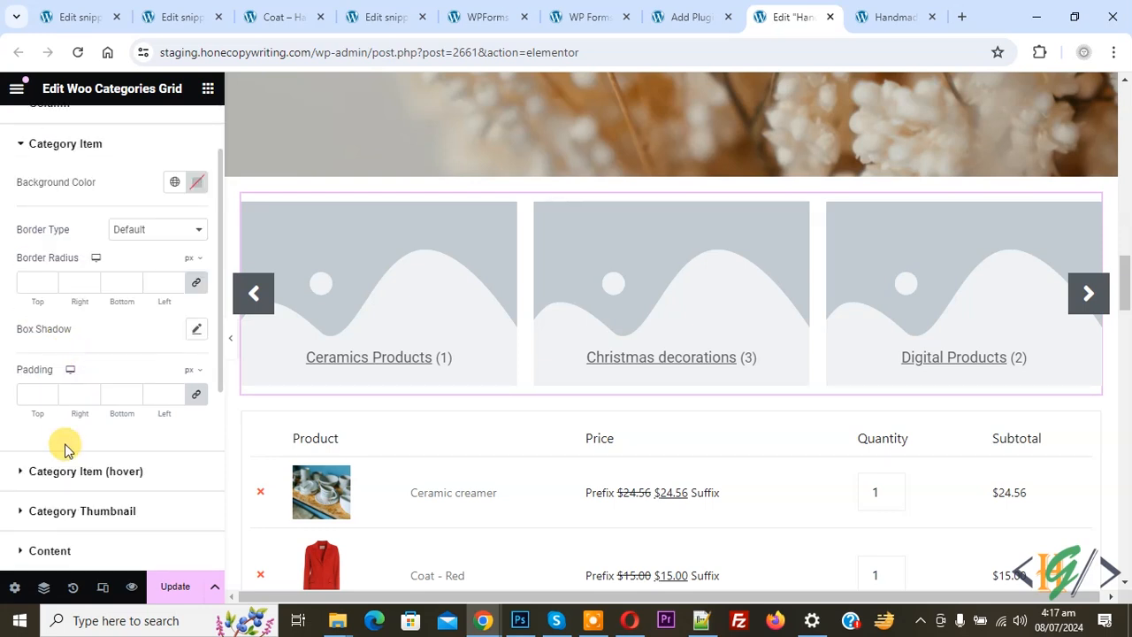
{"action": "left_click", "coordinate": [95, 482]}
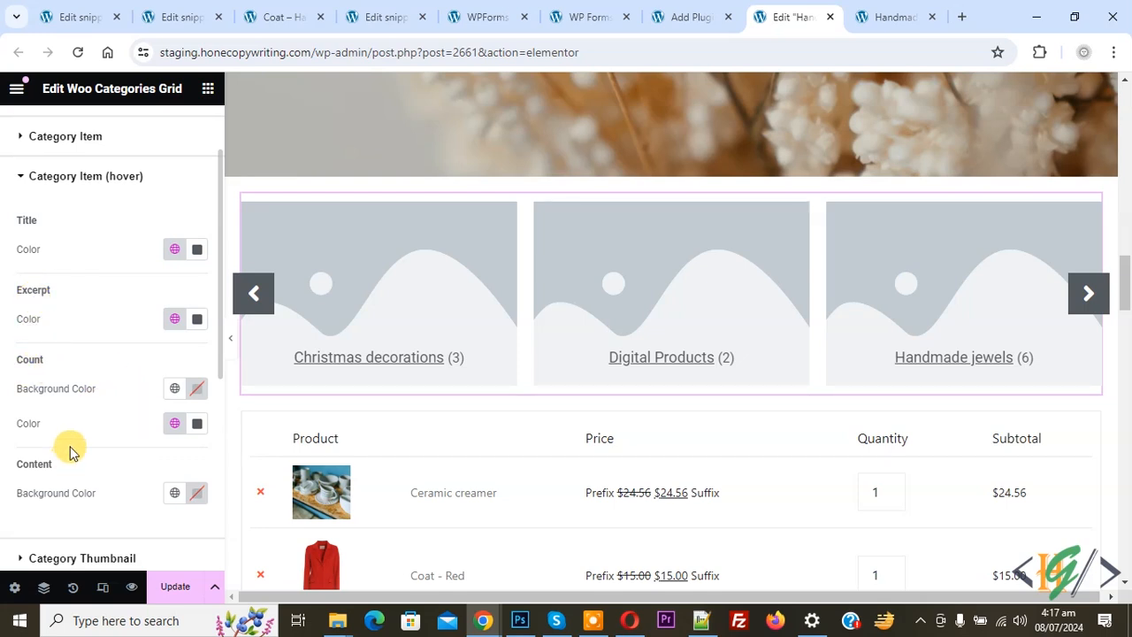
{"action": "scroll", "coordinate": [114, 334], "scroll_direction": "down", "scroll_amount": 5}
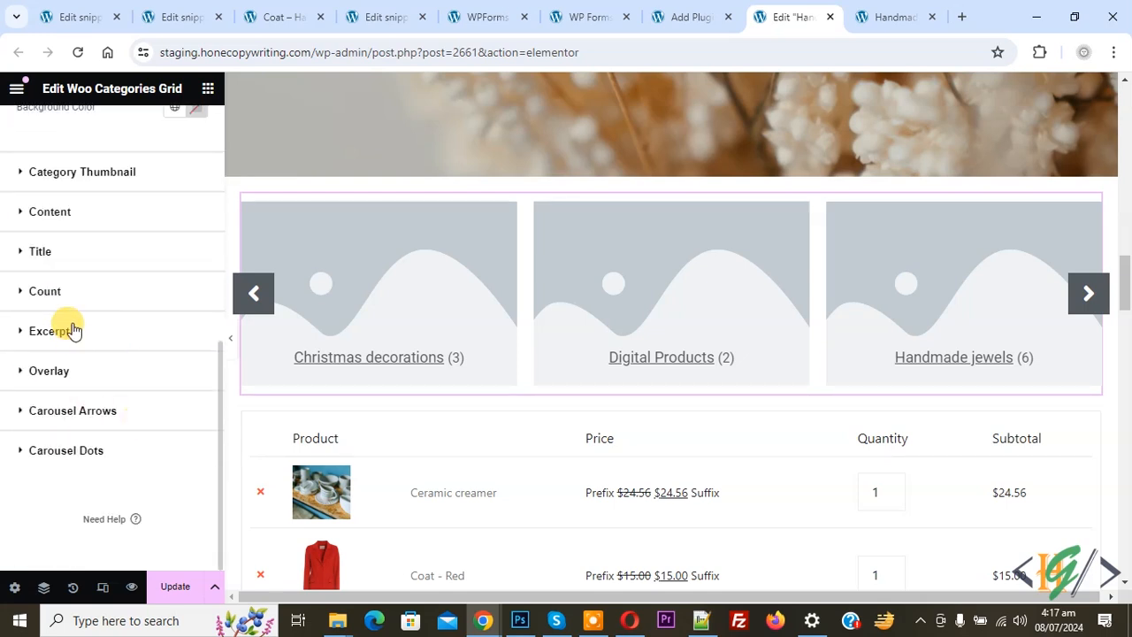
{"action": "left_click", "coordinate": [61, 291]}
{"action": "scroll", "coordinate": [116, 310], "scroll_direction": "down", "scroll_amount": 3}
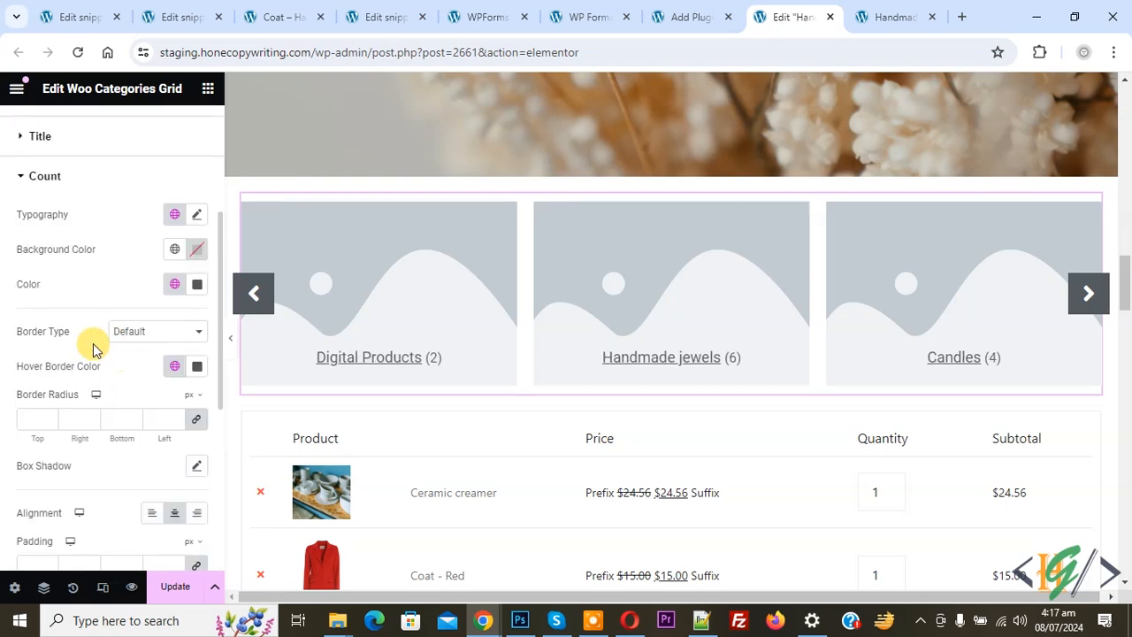
Update the page and check the categories carousel on the reloaded live home page.
{"action": "left_click", "coordinate": [174, 593]}
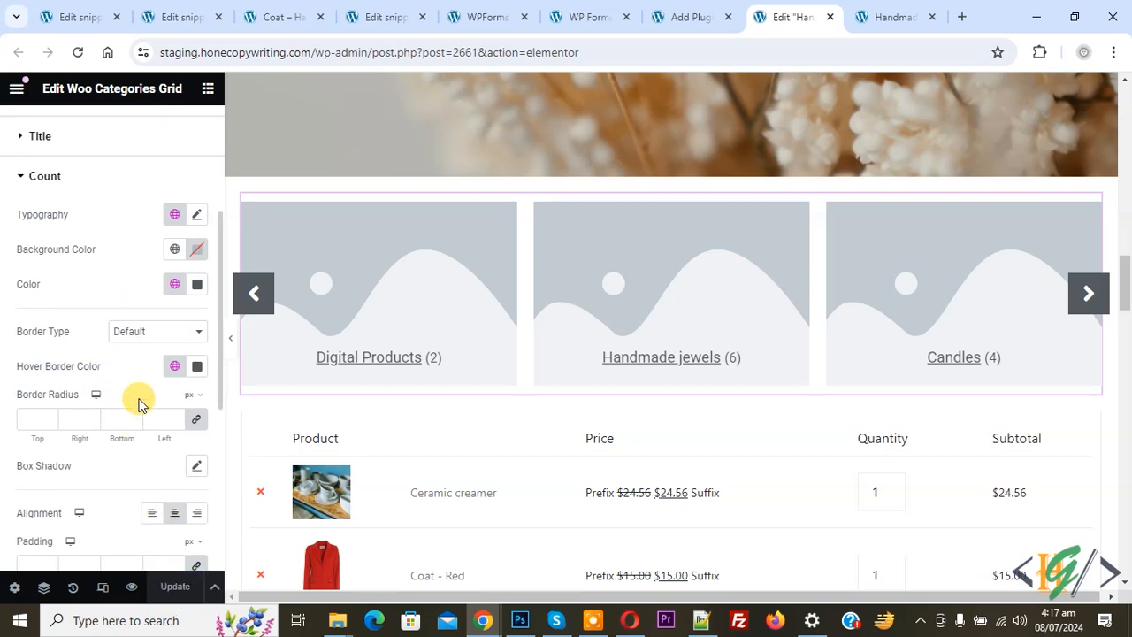
{"action": "left_click", "coordinate": [894, 16]}
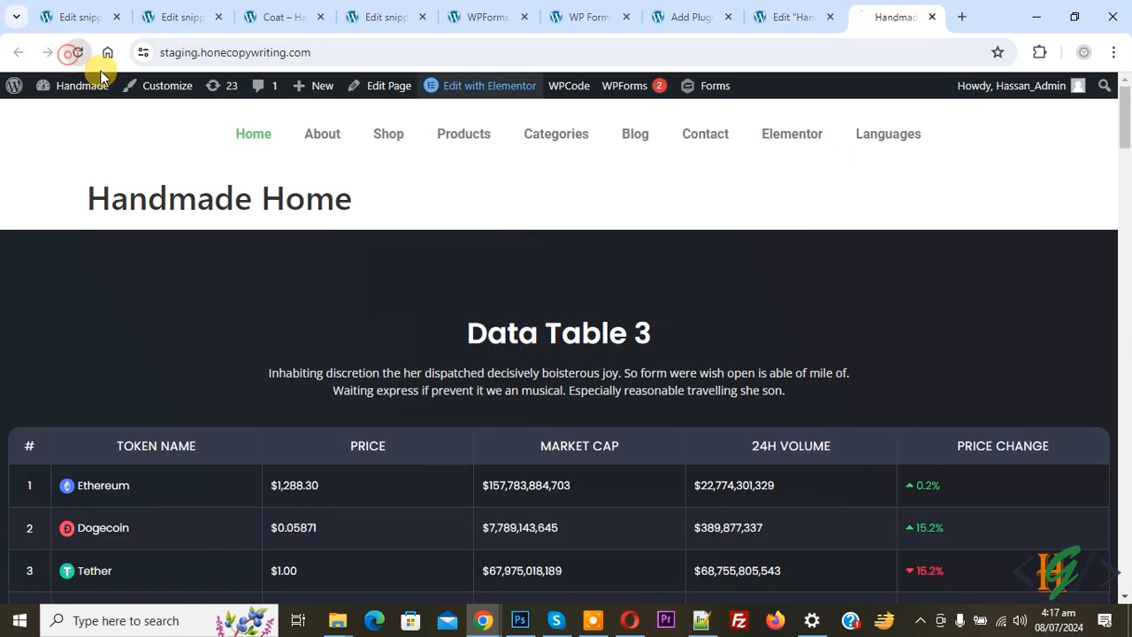
{"action": "left_click_drag", "start_coordinate": [1129, 115], "coordinate": [1125, 293]}
{"action": "scroll", "coordinate": [480, 381], "scroll_direction": "down", "scroll_amount": 2}
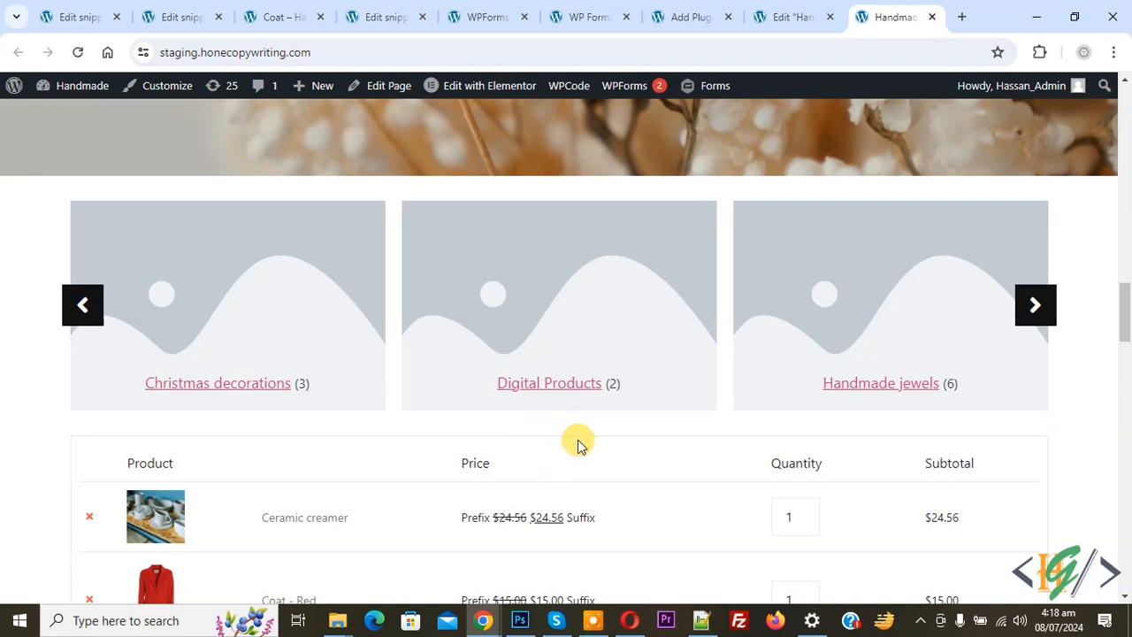
Open the Digital Products category from the carousel in a new tab, view its products, and return to the home page.
{"action": "right_click", "coordinate": [546, 302]}
{"action": "left_click", "coordinate": [568, 311]}
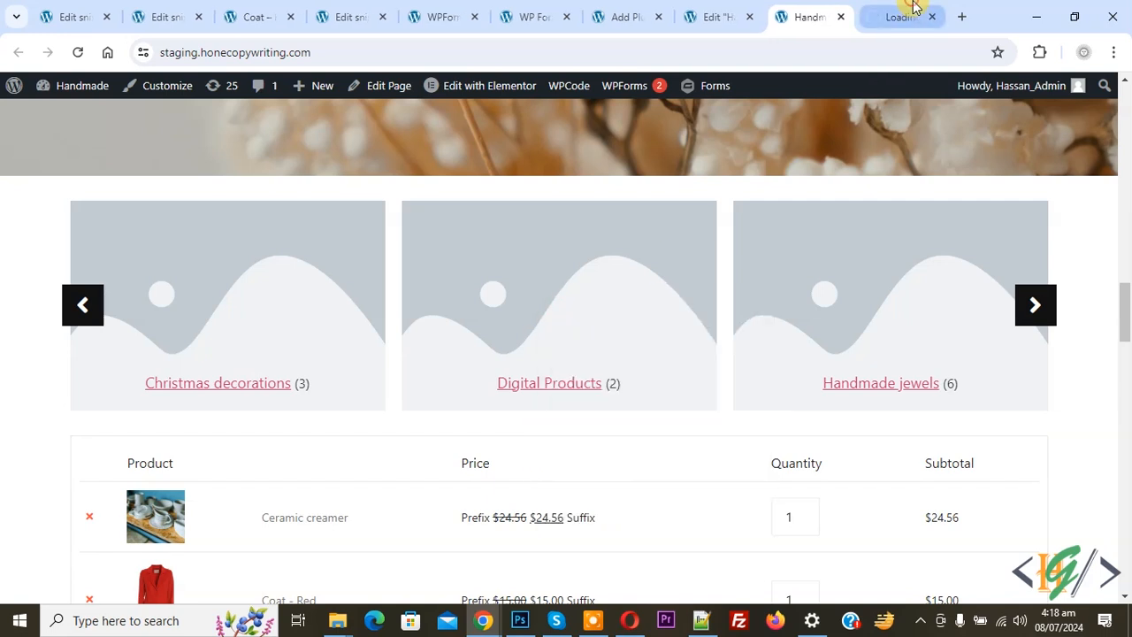
{"action": "left_click", "coordinate": [902, 12]}
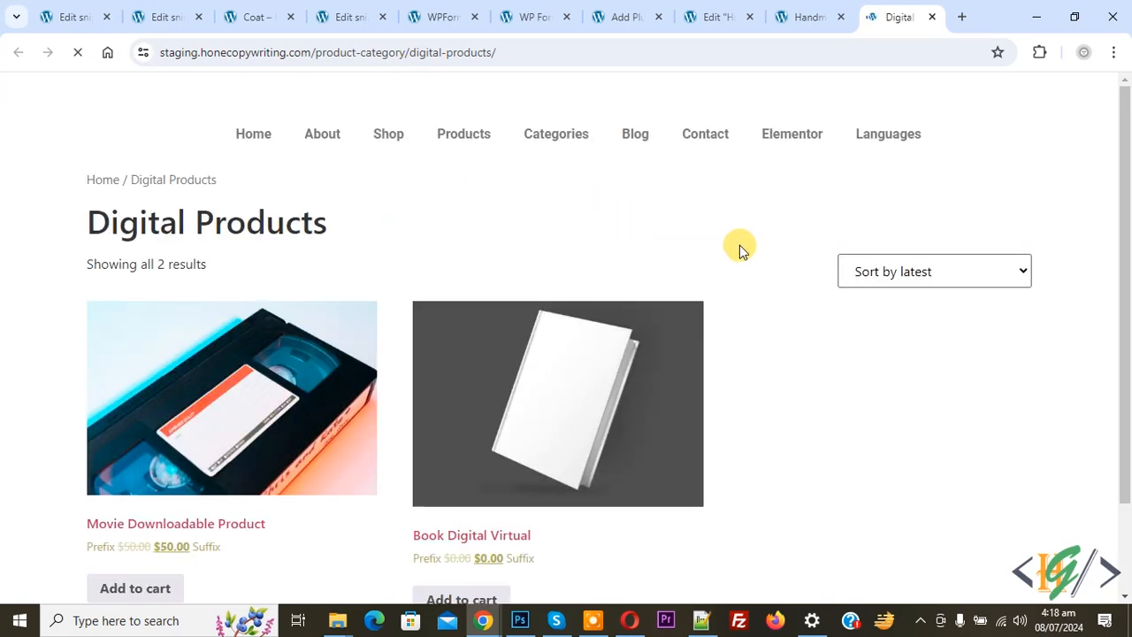
{"action": "left_click", "coordinate": [793, 14]}
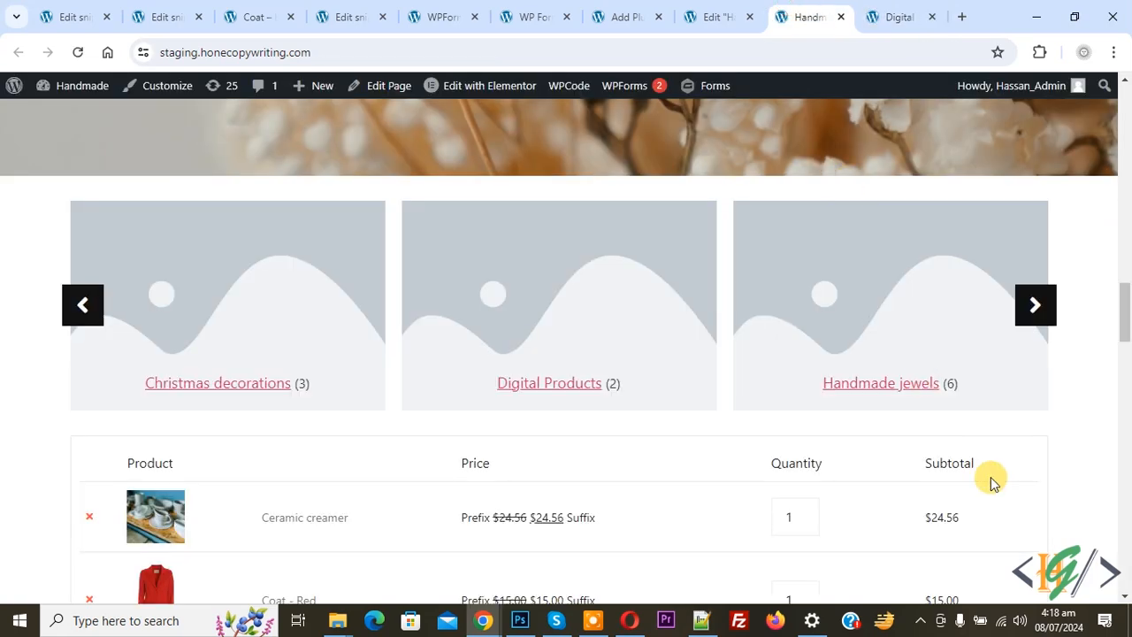